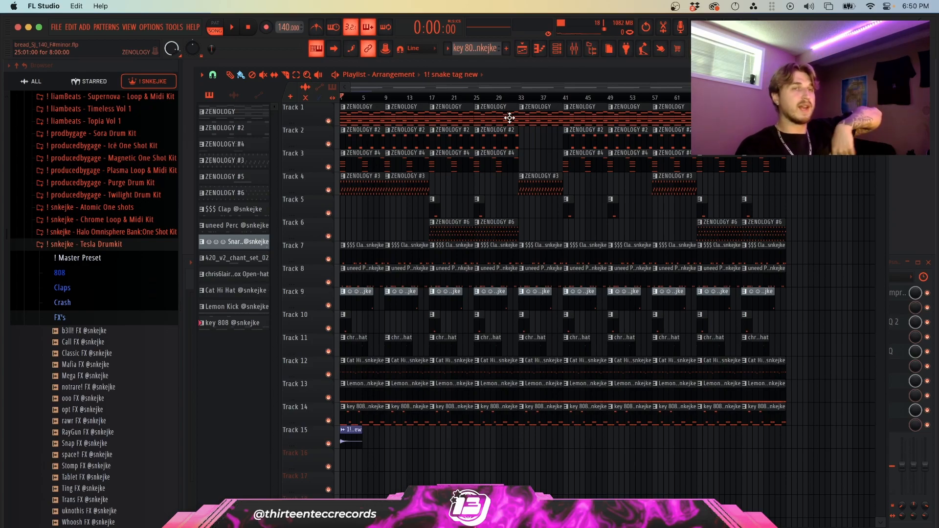
- Open the ZENOLOGY channel's chord pattern in the piano roll and play it back
key(F6)
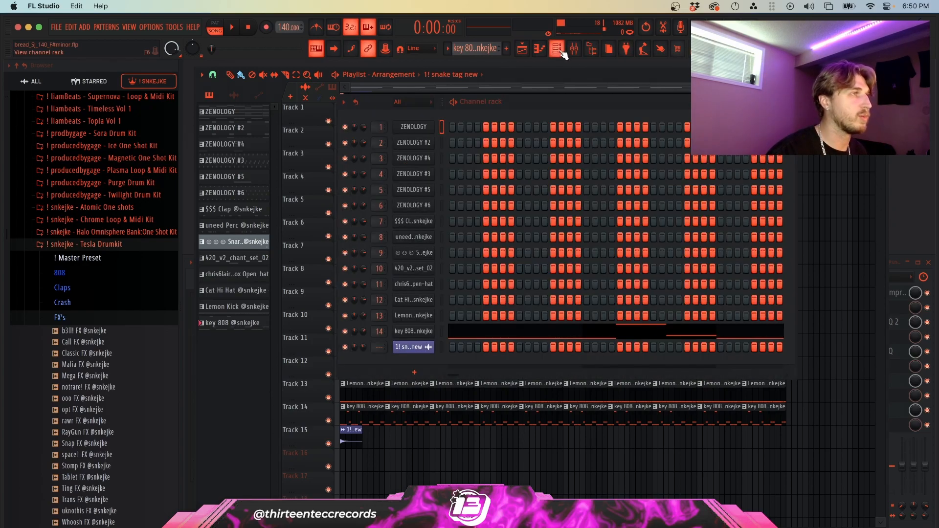
click(407, 147)
drag(177, 57, 464, 103)
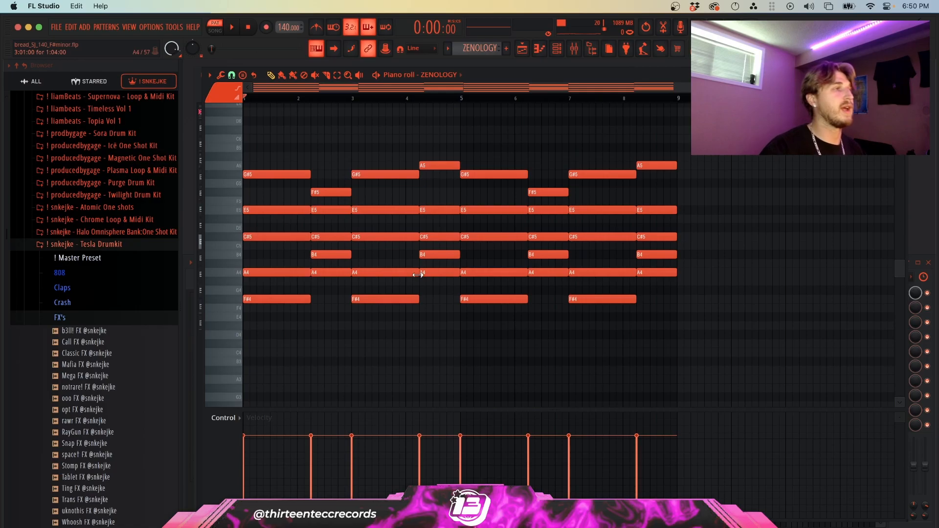
key(space)
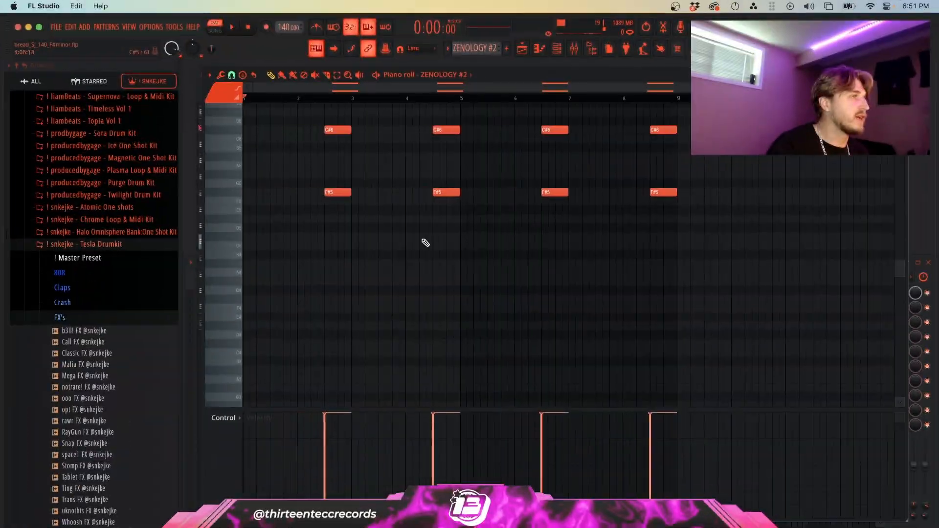
- Check which preset the ZENOLOGY #2 instrument uses and play its pattern in the piano roll
scroll(425, 243, up, 5)
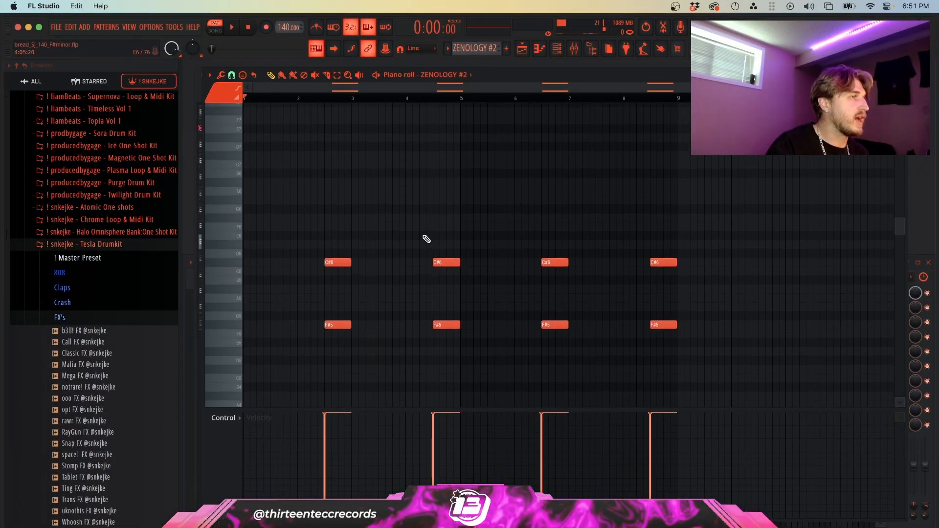
scroll(426, 241, down, 1)
click(558, 52)
click(418, 143)
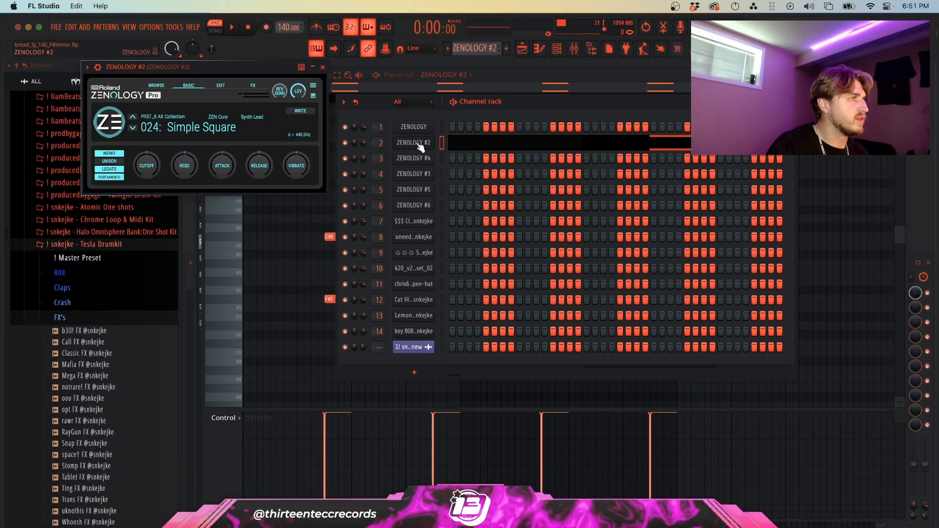
click(323, 67)
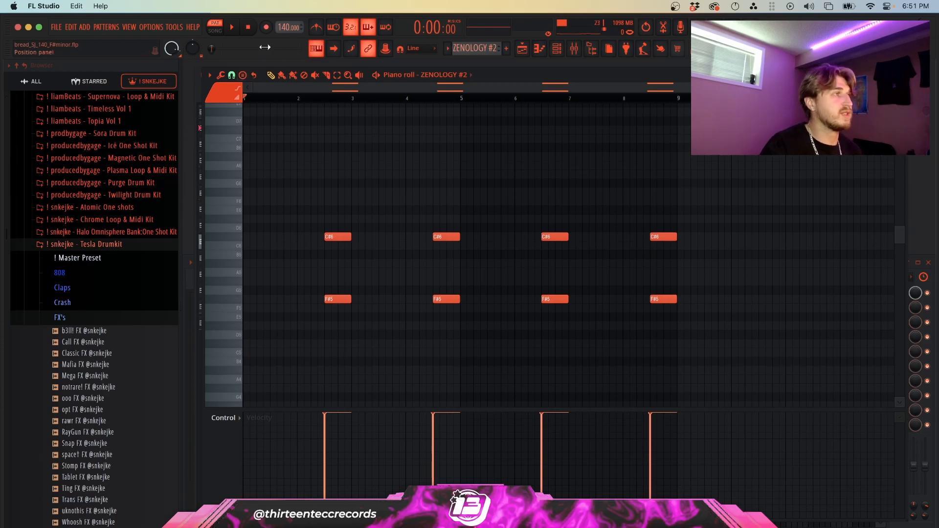
key(space)
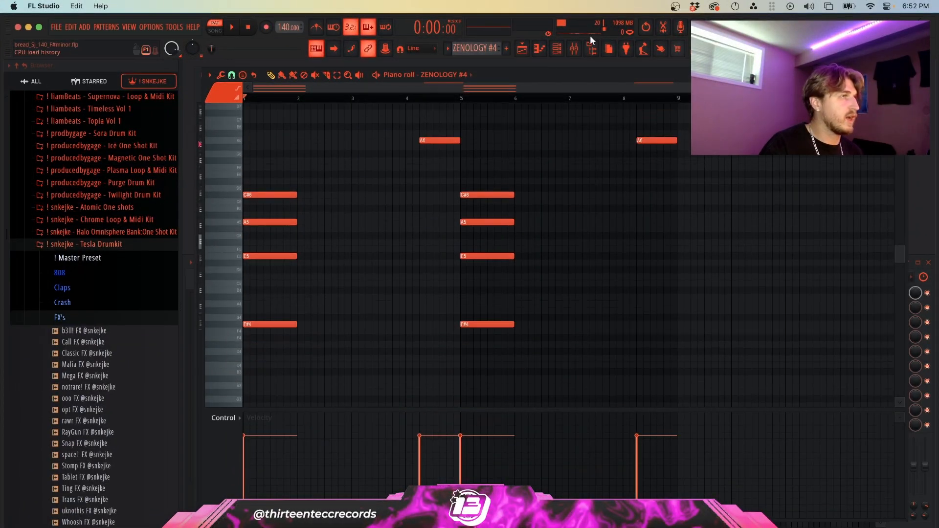
- Review the ZENOLOGY #4 channel in the channel rack and play its pattern in the piano roll
key(F6)
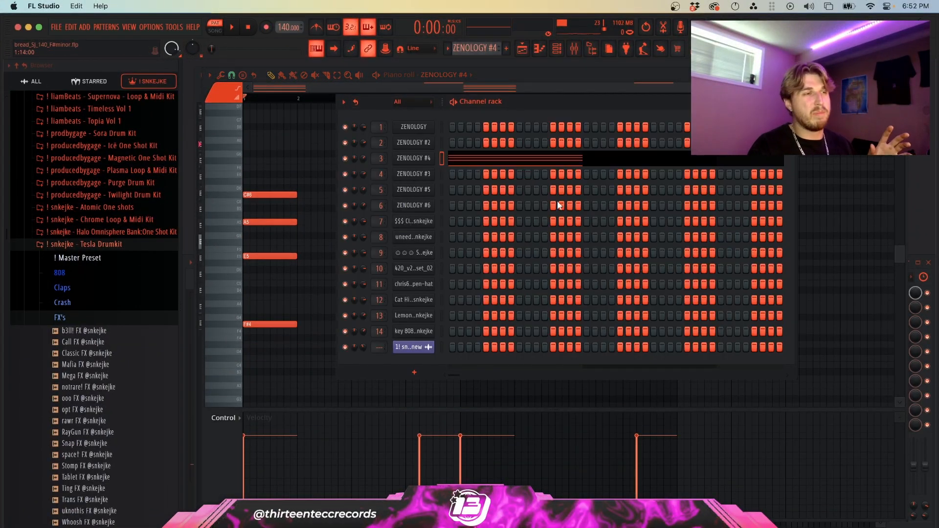
key(F6)
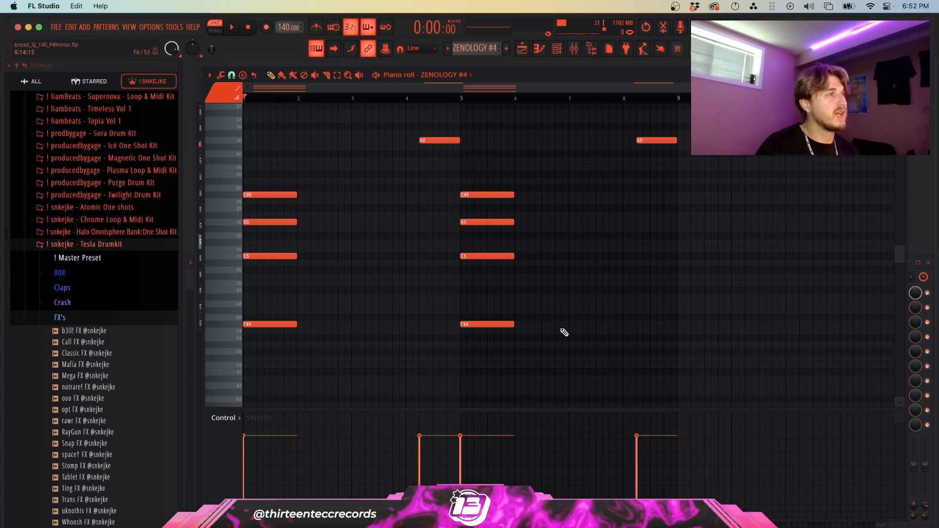
key(space)
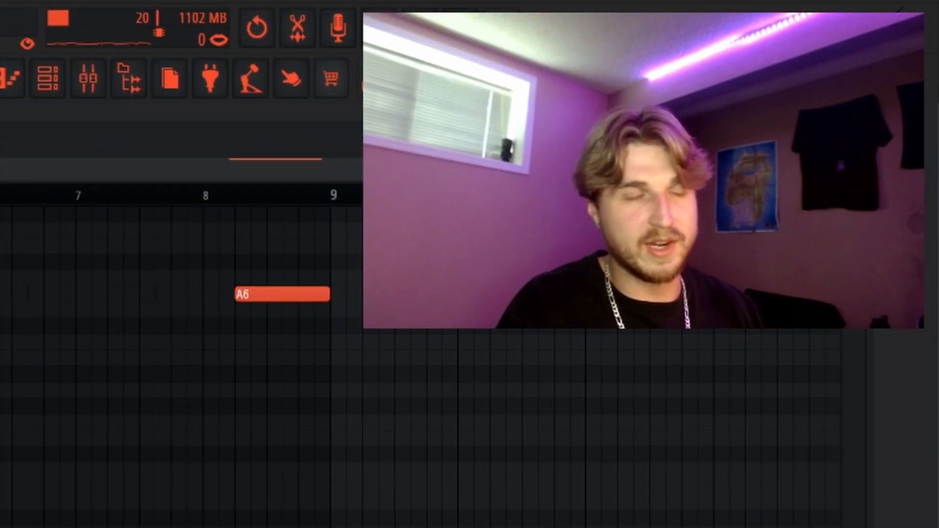
- Highlight the extra melody clips below the main ZENOLOGY pattern in the playlist and clear the selection
key(F7)
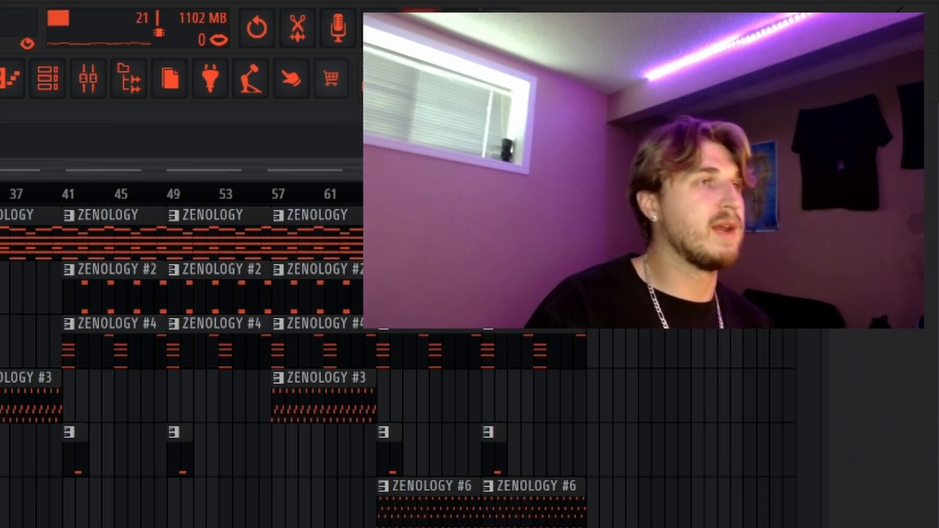
drag(587, 235, 2, 235)
drag(78, 256, 798, 244)
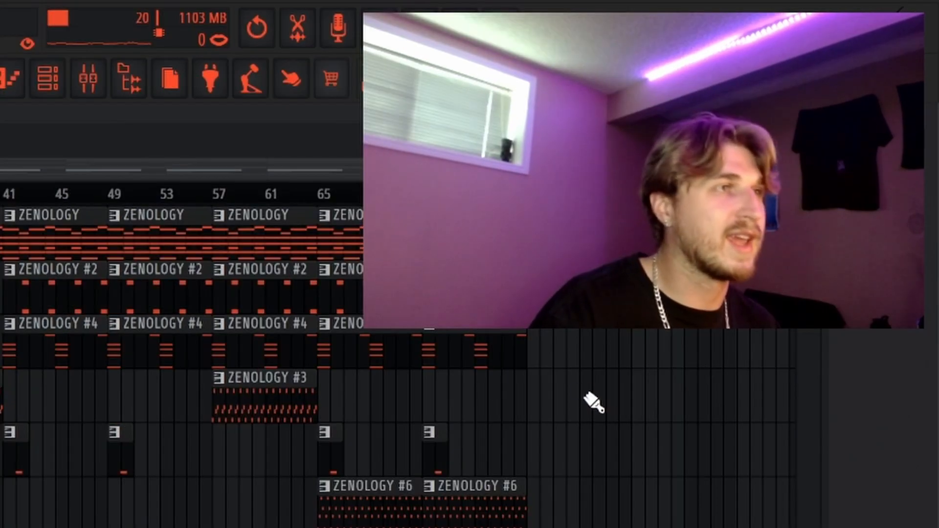
scroll(593, 403, left, 2)
drag(700, 353, 2, 504)
drag(27, 252, 639, 526)
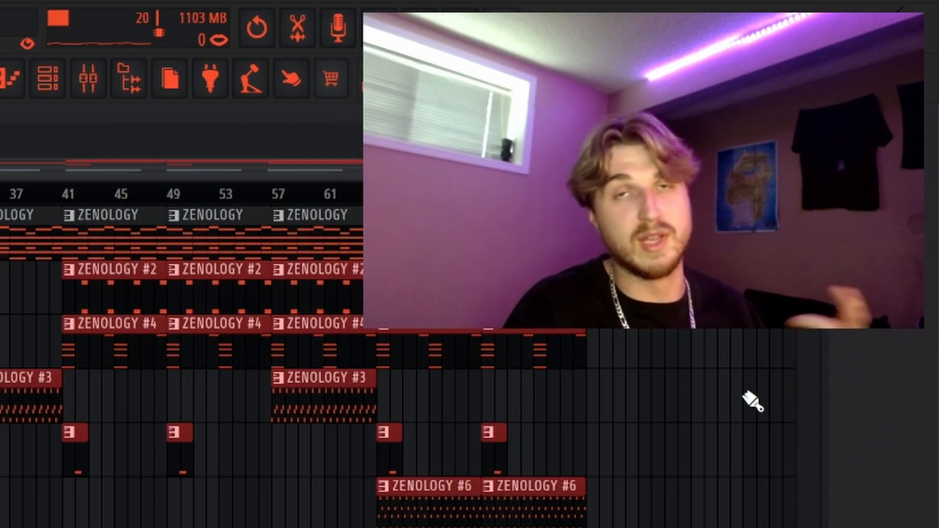
right_click(738, 401)
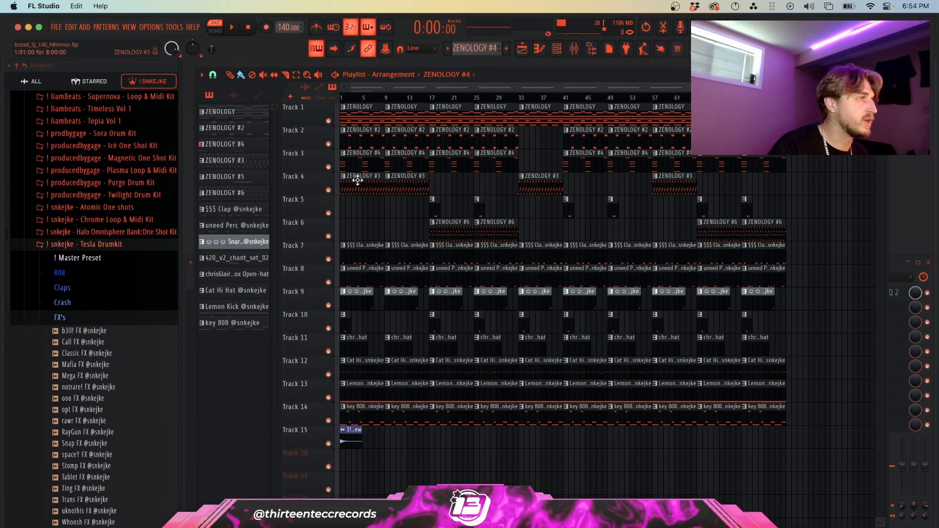
- Open the ZENOLOGY #3 pattern, check its instrument preset, and play its notes in the piano roll
double_click(358, 181)
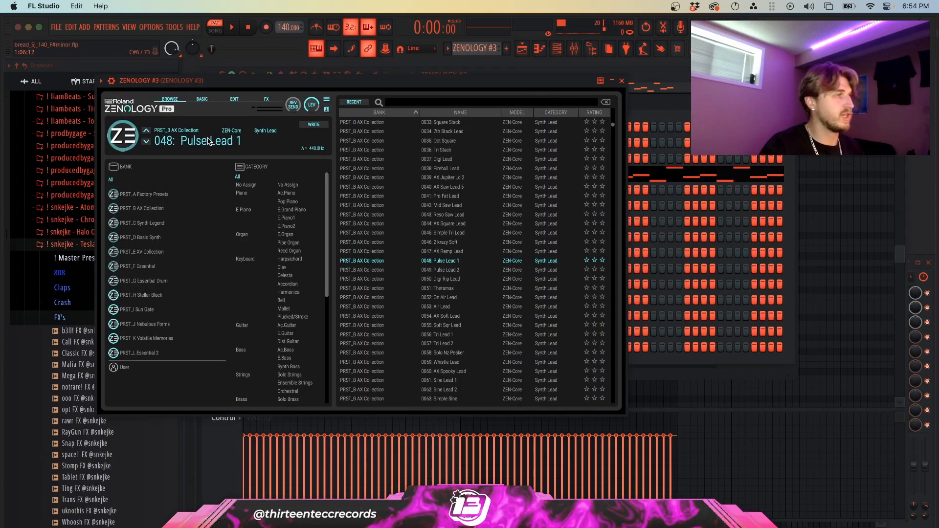
click(622, 80)
key(F6)
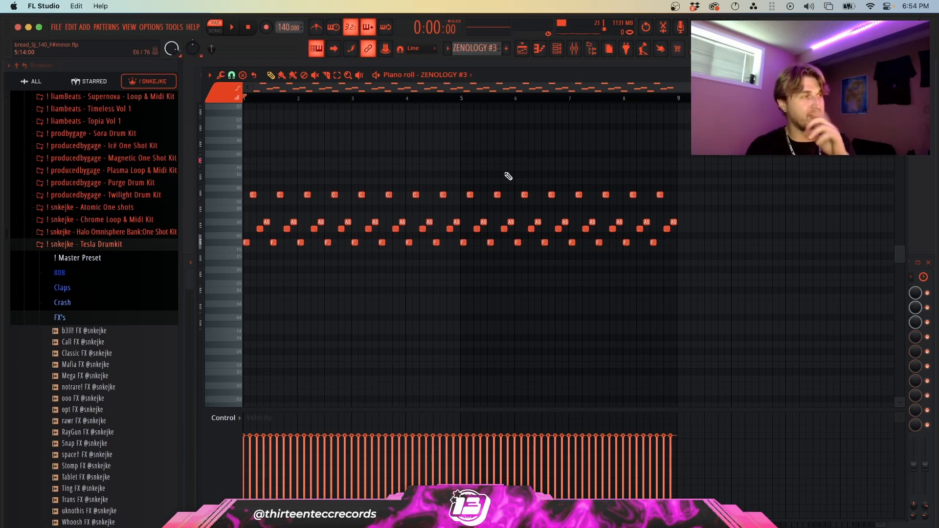
key(space)
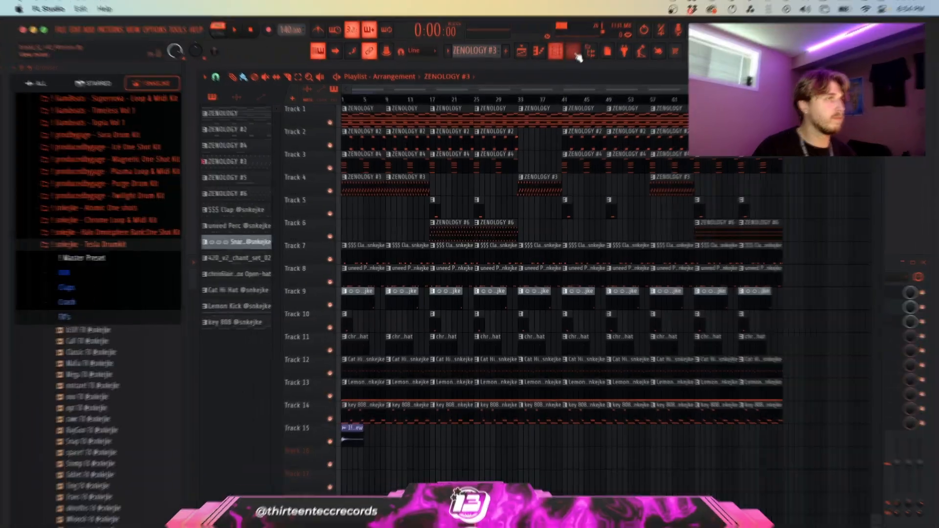
- Inspect the Fruity Reeverb 2 and Looperator effects on the ZENOLOGY #3 mixer track and close their windows
click(575, 51)
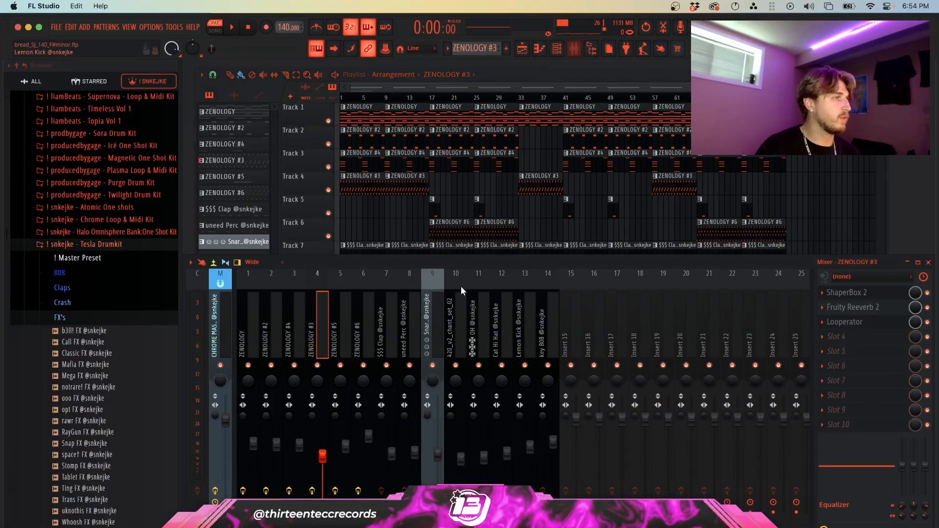
click(875, 296)
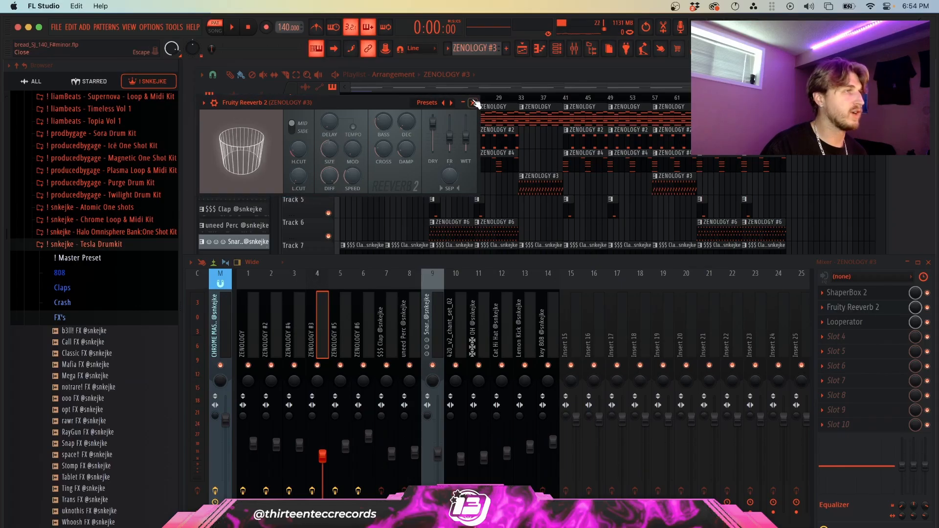
click(473, 103)
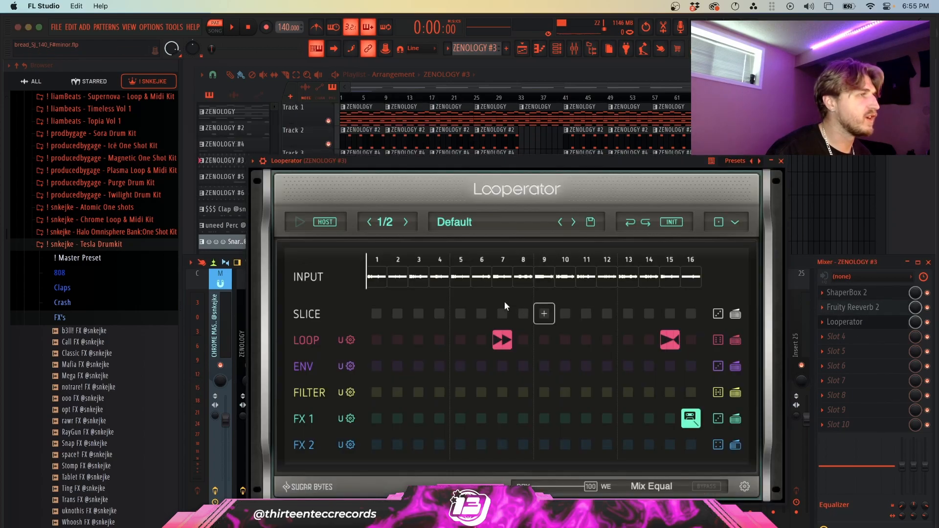
drag(575, 162, 632, 99)
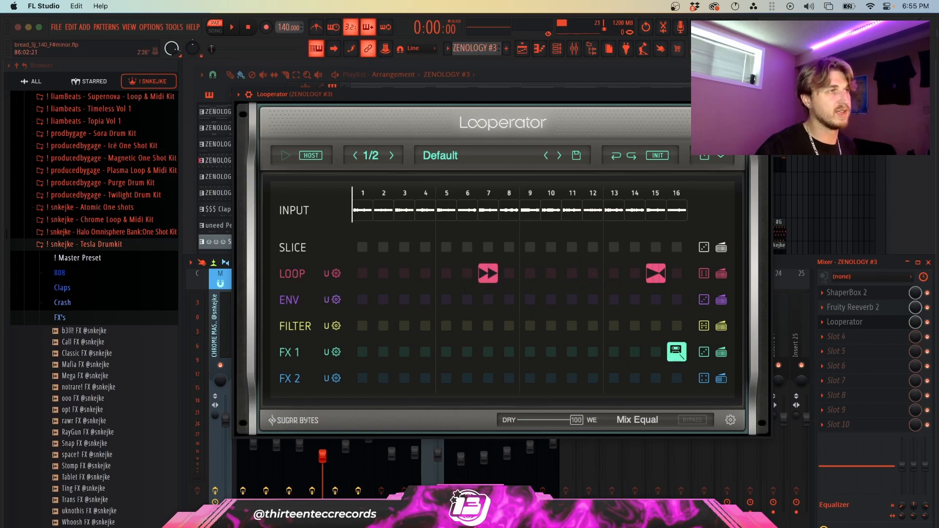
click(764, 94)
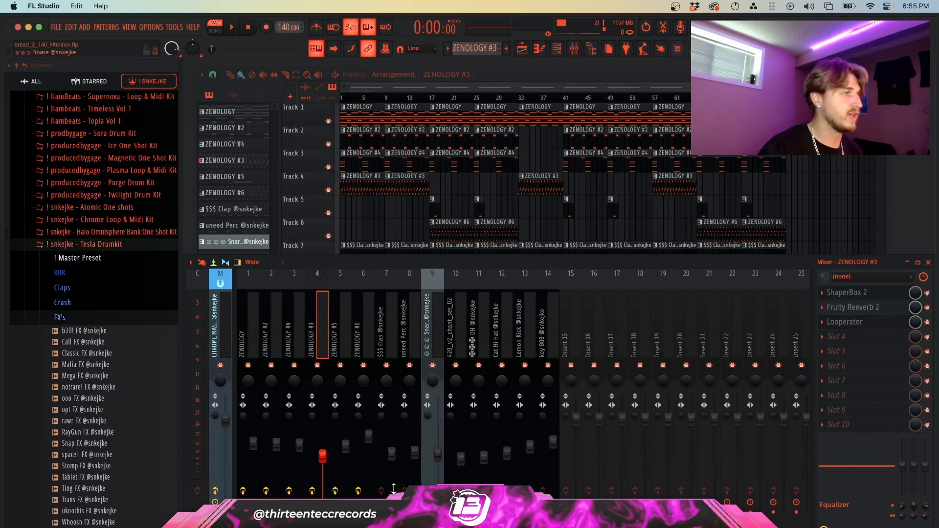
- Examine the ZENOLOGY #5 pattern in the piano roll, its channel, and the first effect on its mixer track
key(F9)
double_click(434, 213)
scroll(442, 222, up, 5)
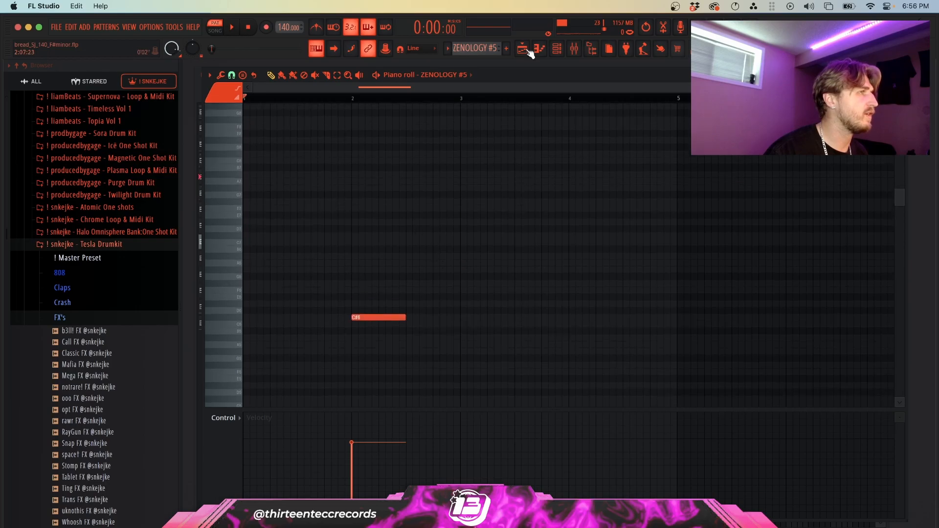
key(F6)
click(823, 119)
key(F6)
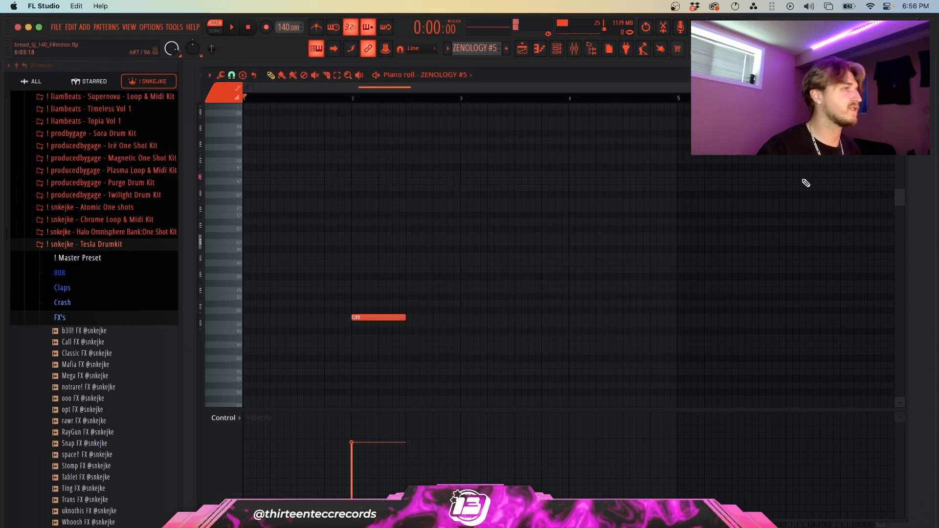
key(F9)
click(873, 293)
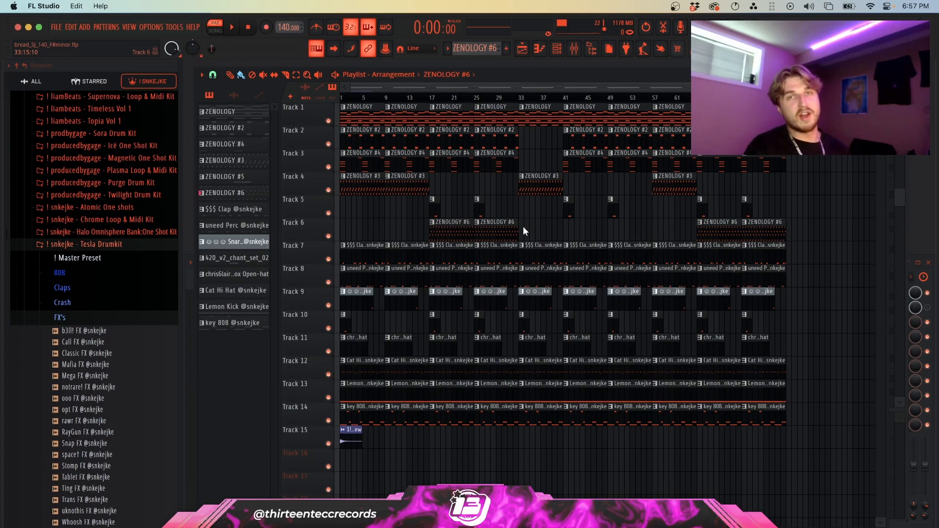
- View the ZENOLOGY #6 pattern and inspect its ShaperBox 2, Fruity parametric EQ 2 and Fruity Delay 3 mixer effects
drag(542, 235, 441, 231)
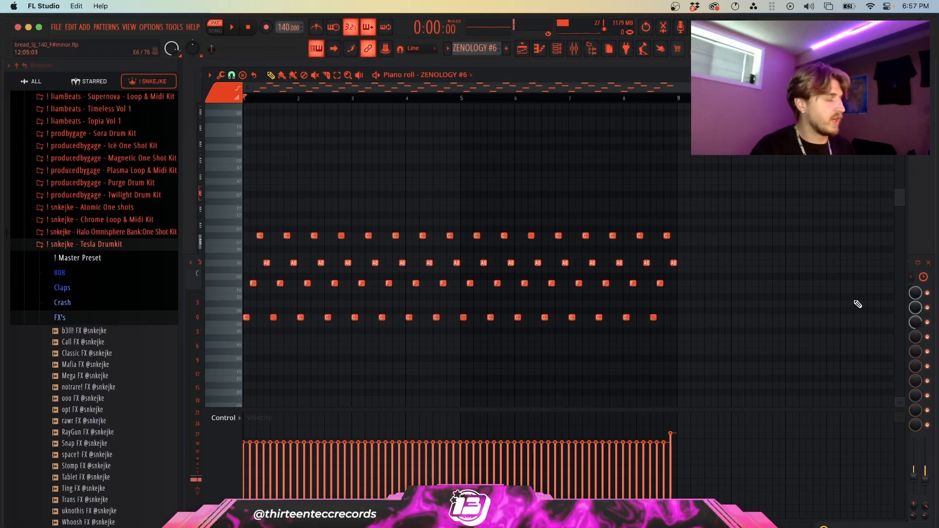
key(Escape)
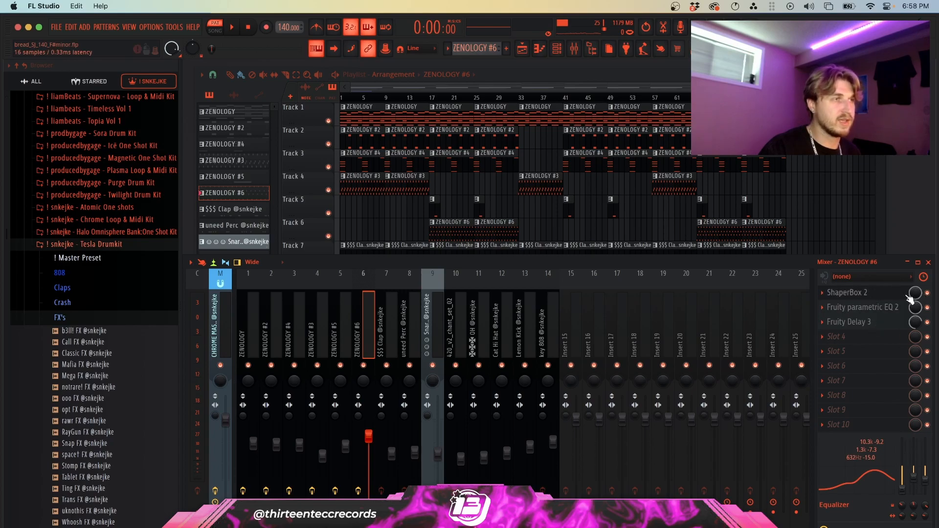
click(886, 297)
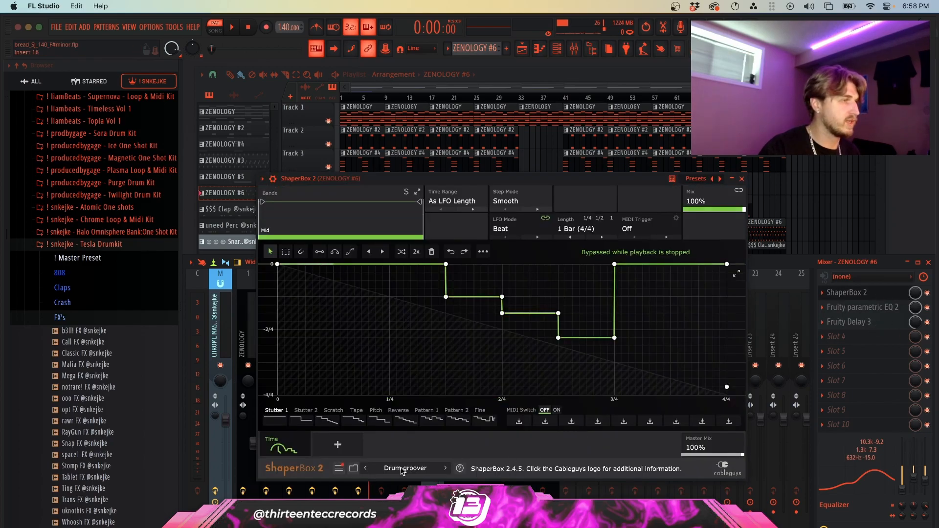
click(742, 179)
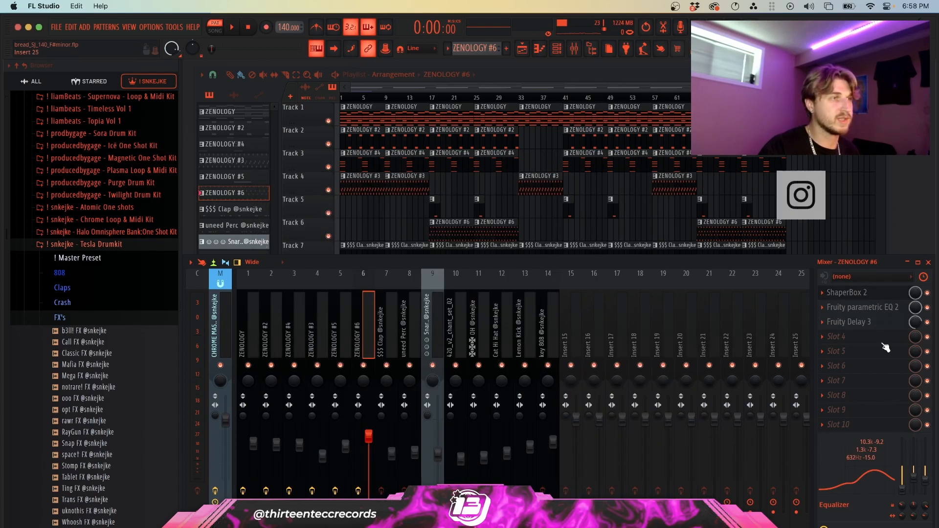
click(870, 312)
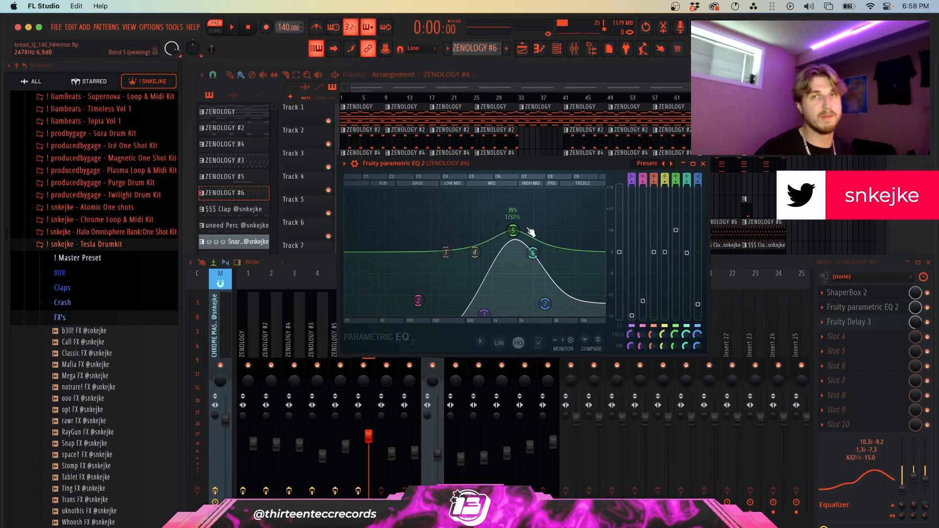
click(704, 164)
click(846, 322)
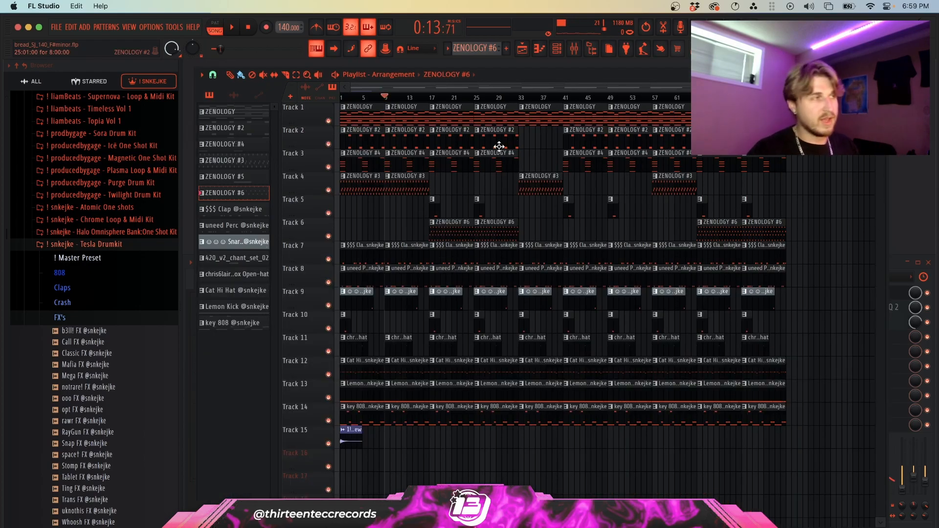
- Isolate the melody in the playlist by soloing Track 4 and unmuting Tracks 5, 6, 3, 2 and 1
right_click(328, 190)
click(328, 213)
click(328, 236)
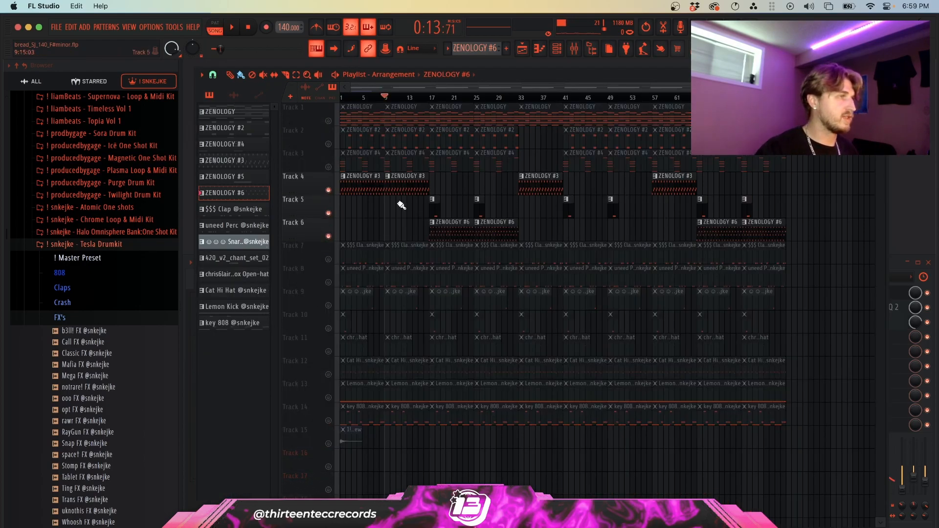
click(328, 167)
click(329, 143)
click(328, 121)
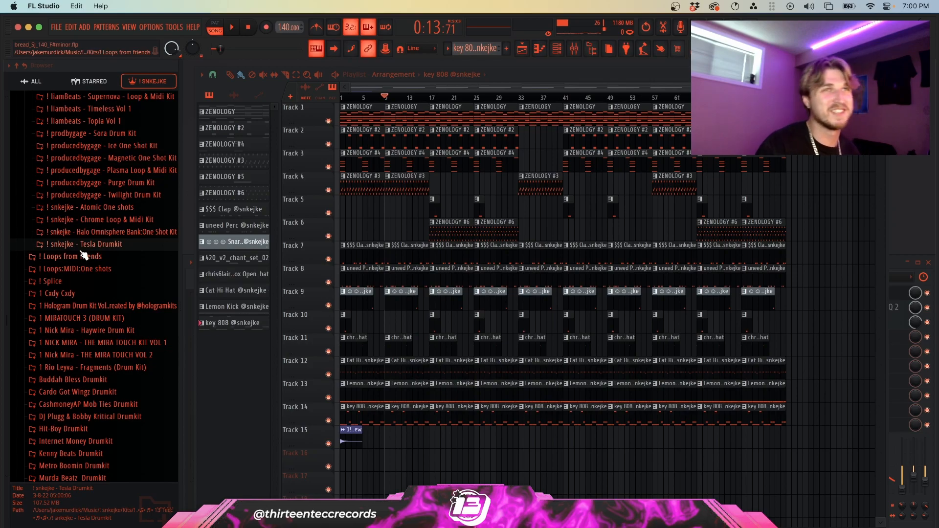
- Browse to the Tesla Drumkit's 808 folder and preview the key 808 sample
click(87, 246)
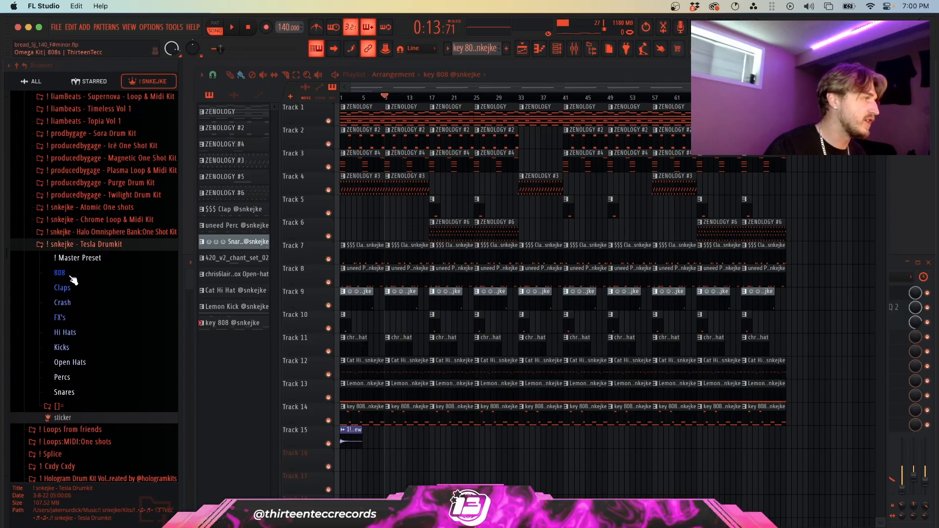
click(70, 276)
click(97, 333)
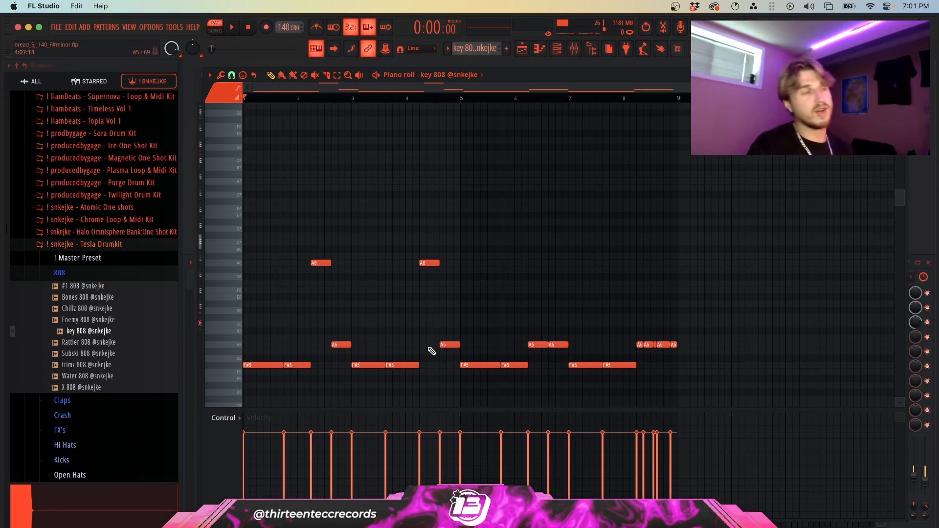
- Undo and reapply the octave-up shift on two A5 notes of the key 808 pattern, and play it with its closing A5 notes selected
key(super+z)
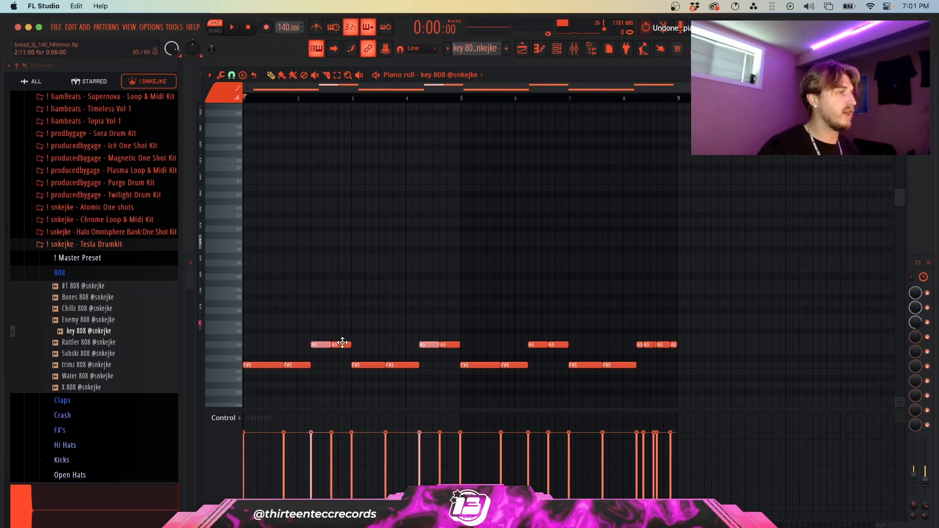
key(super+Up)
drag(283, 254, 492, 277)
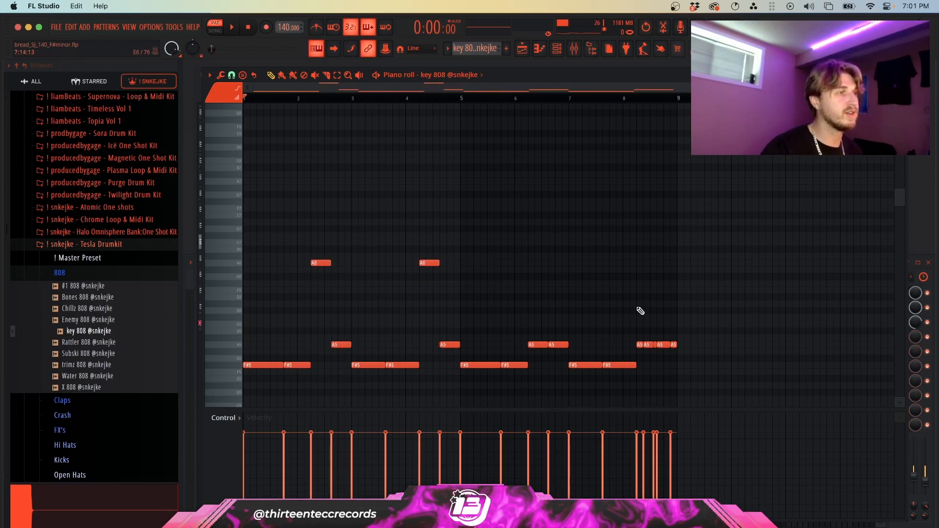
drag(637, 328, 684, 351)
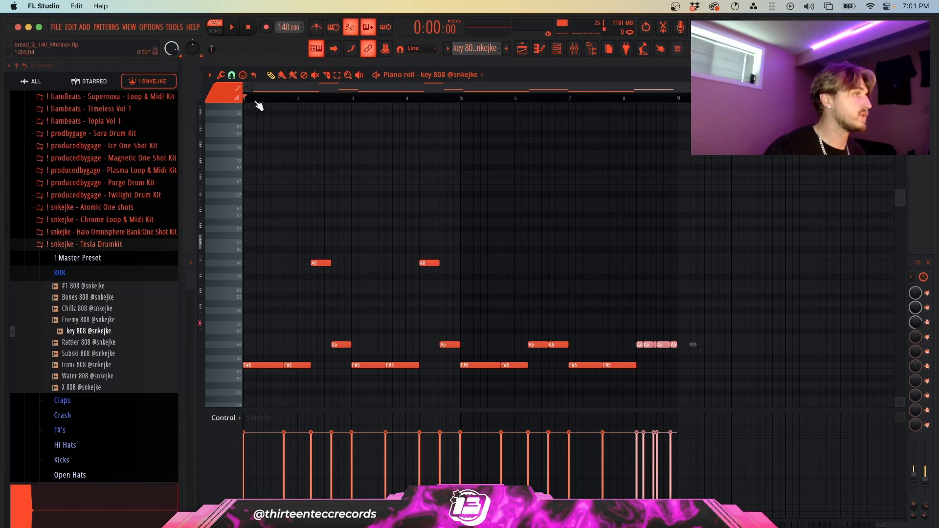
key(space)
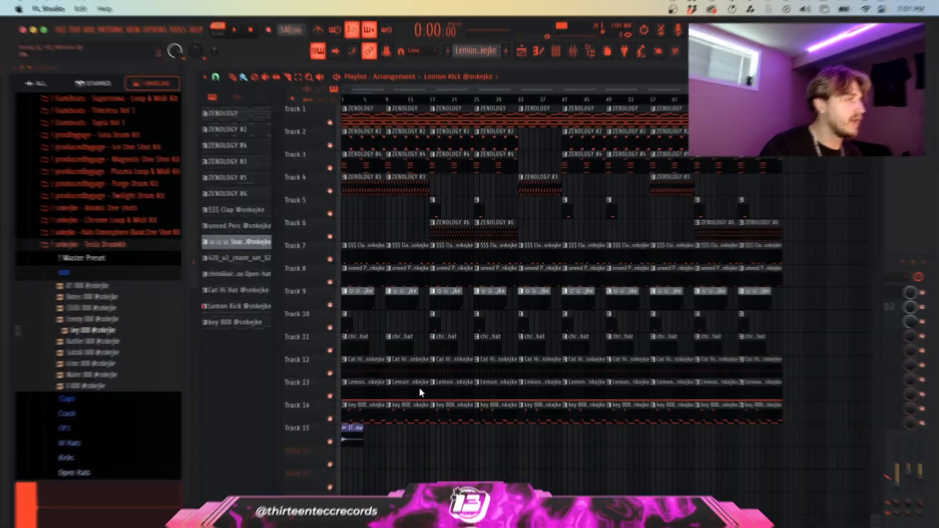
- View the Lemon Kick and Cat Hi Hat patterns in the piano roll and audition the hi-hat notes
double_click(420, 389)
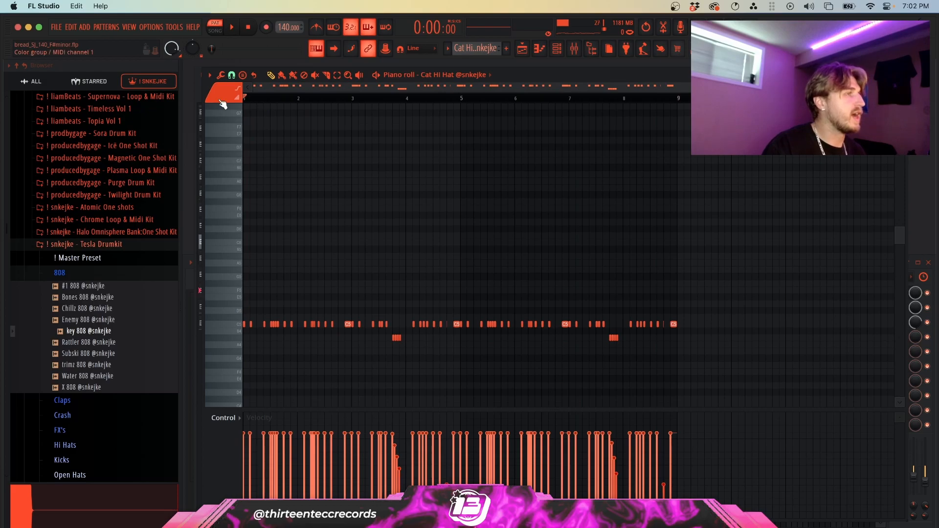
key(space)
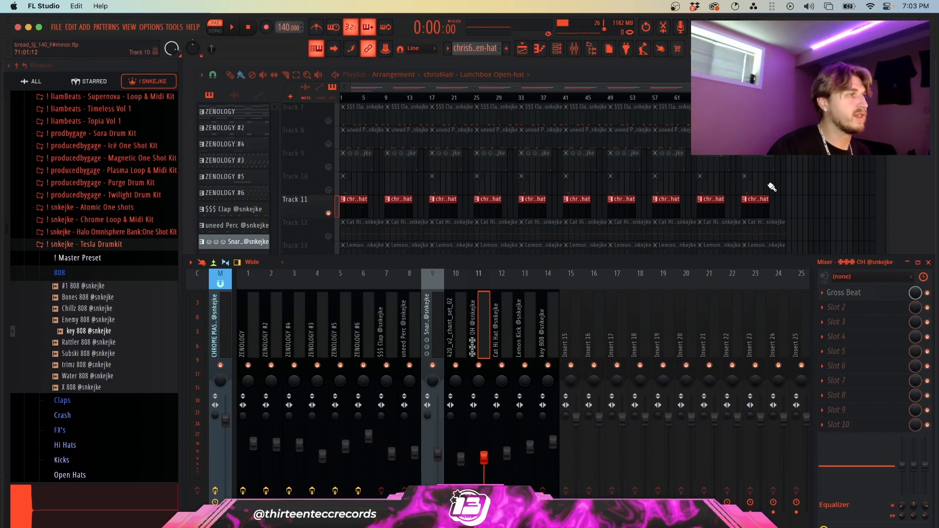
- Audition the soloed Lunchbox Open-hat while inspecting its Gross Beat mixer effect, and restore the other tracks by unsoloing Track 11
key(space)
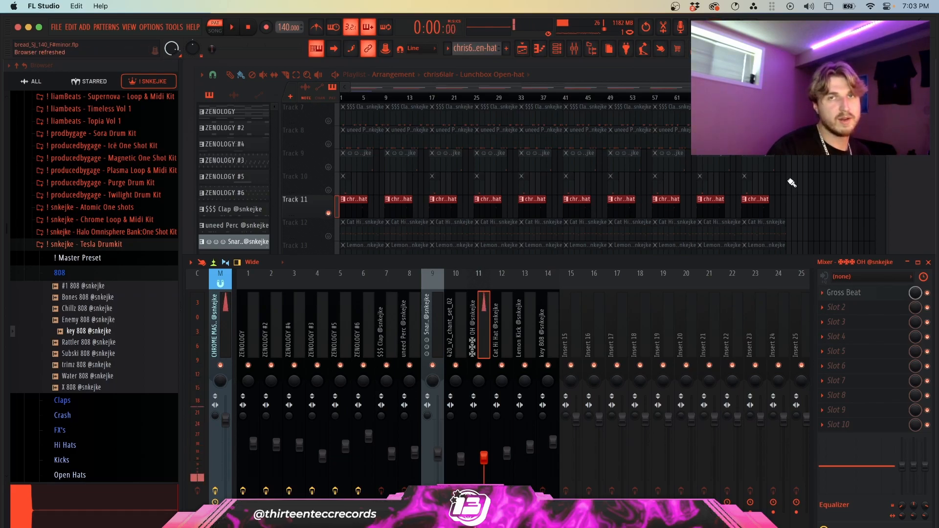
click(843, 292)
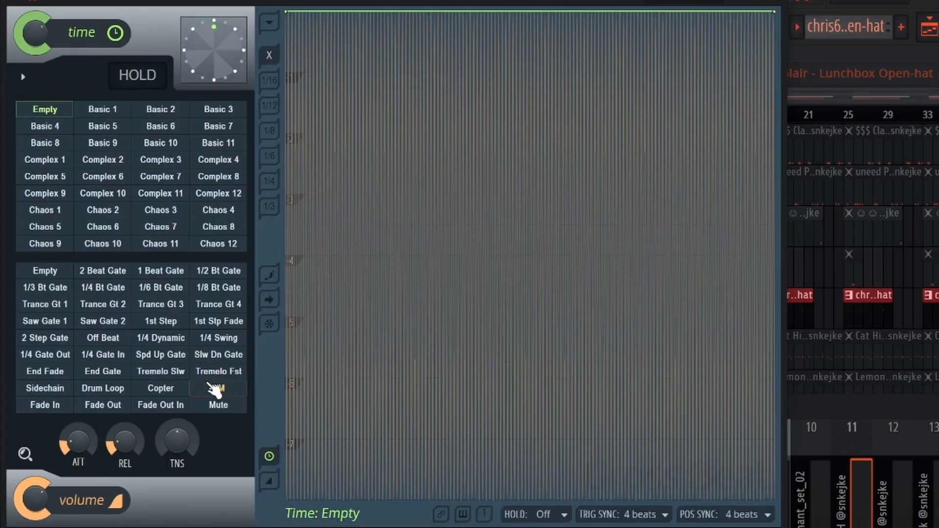
key(space)
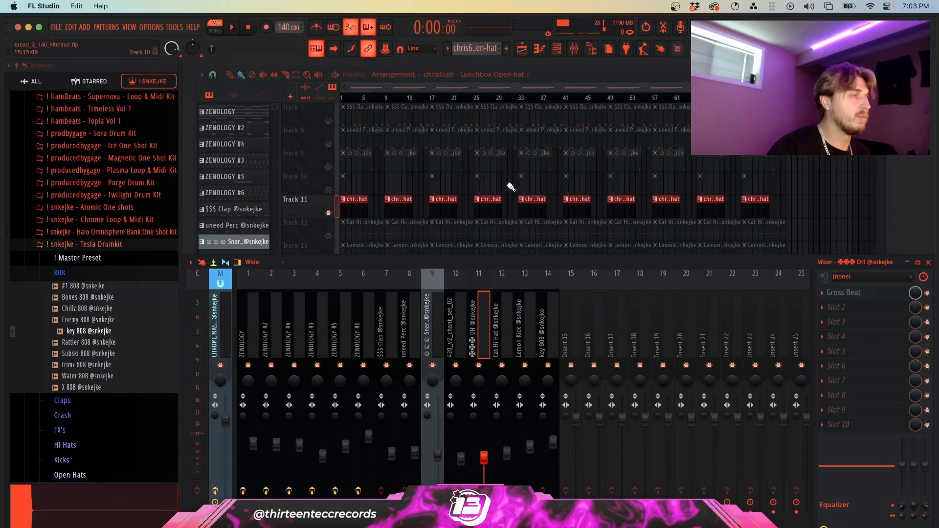
right_click(826, 174)
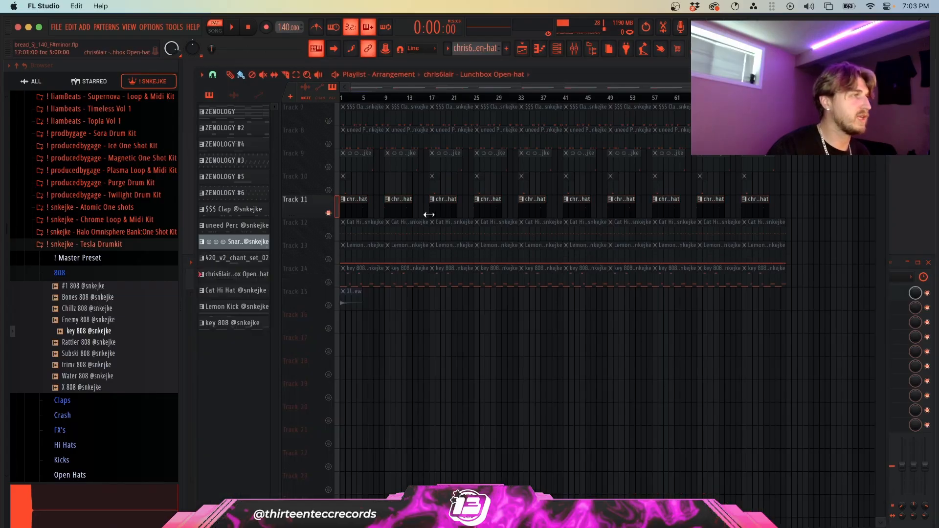
right_click(329, 214)
- View the 420_v2_chant_set_02 pattern on Track 10 and the Snare pattern on Track 9
scroll(370, 245, up, 4)
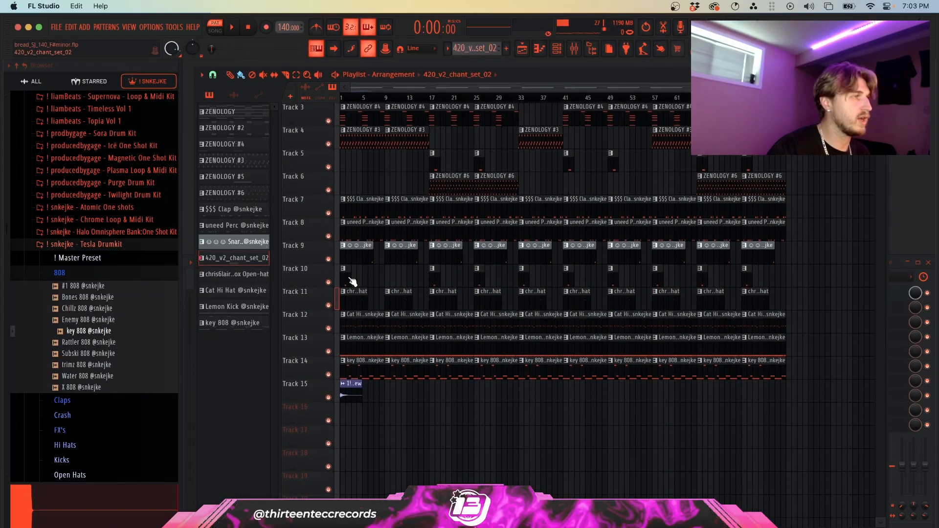
double_click(349, 277)
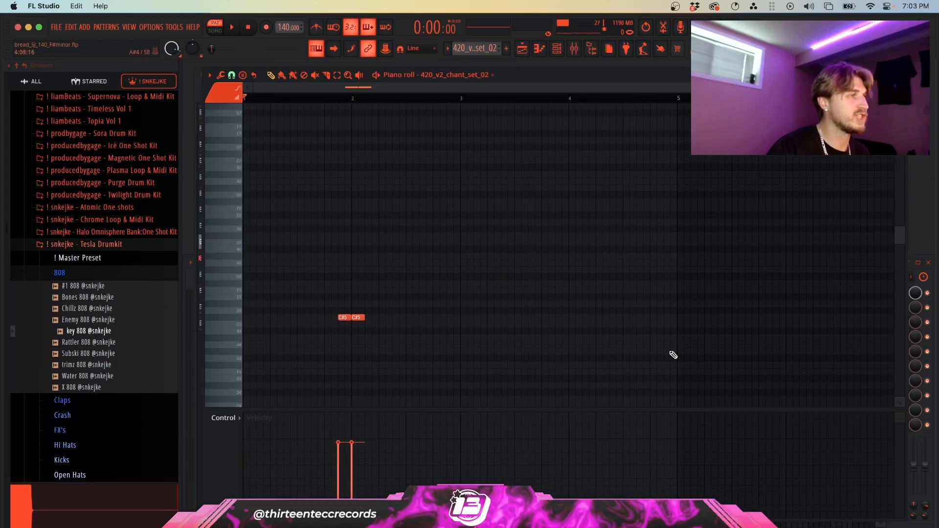
double_click(373, 272)
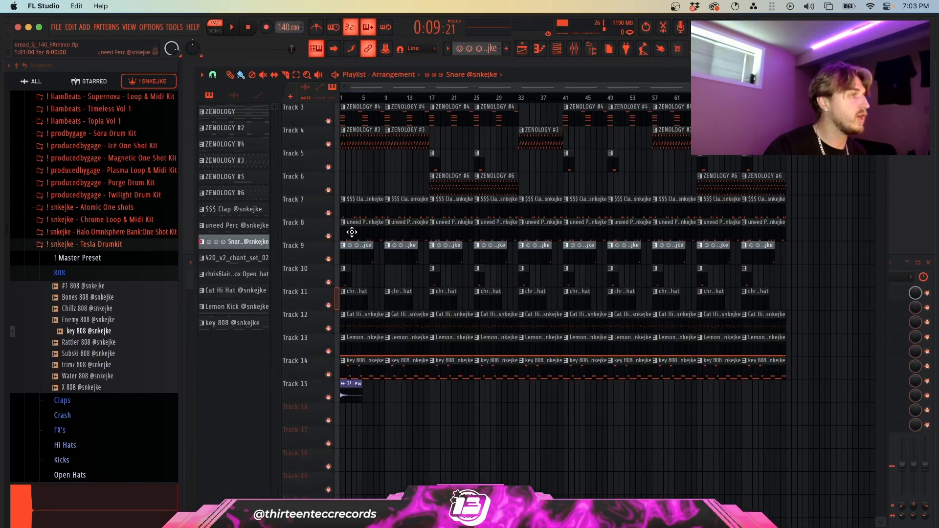
- Examine the uneed Perc pattern's rapid note rolls up close in the piano roll
double_click(352, 232)
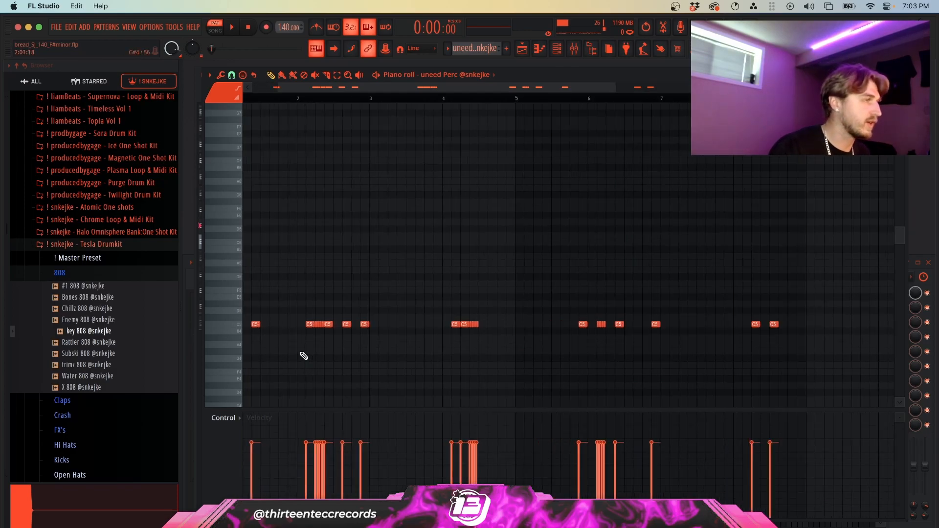
scroll(304, 356, up, 4)
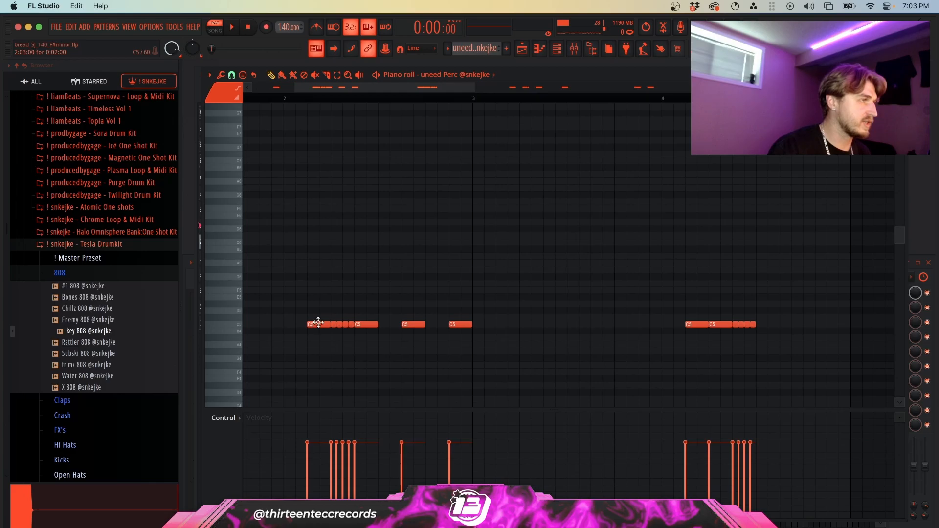
key(alt+a)
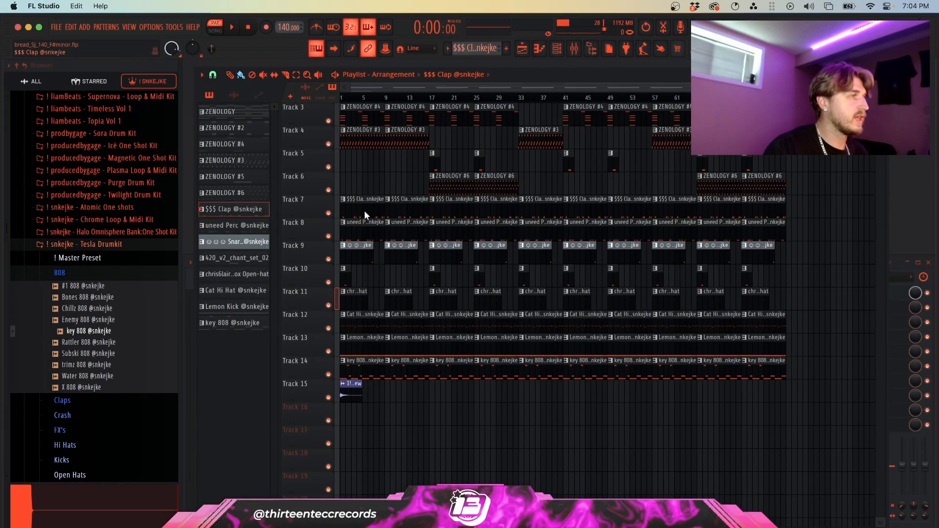
- View the $$$ Clap pattern from Track 7 in the piano roll and play it back
double_click(365, 216)
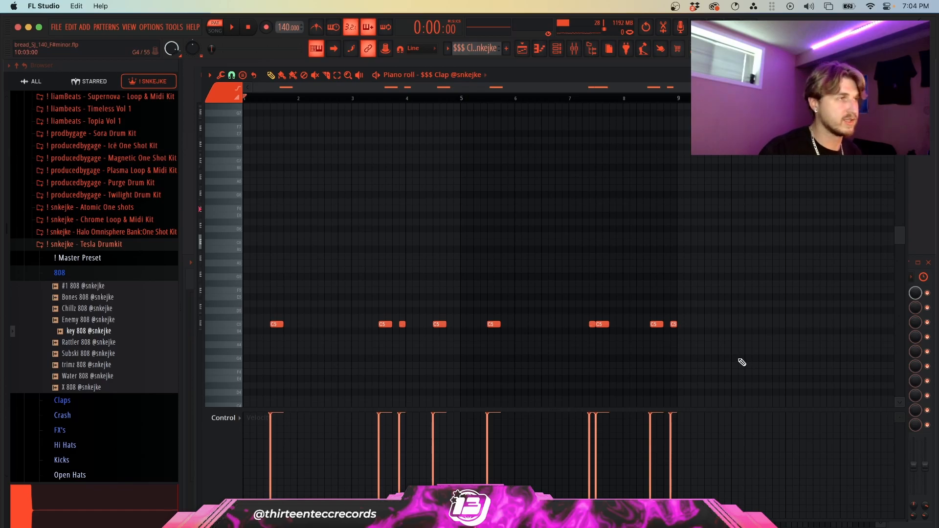
drag(298, 301, 367, 339)
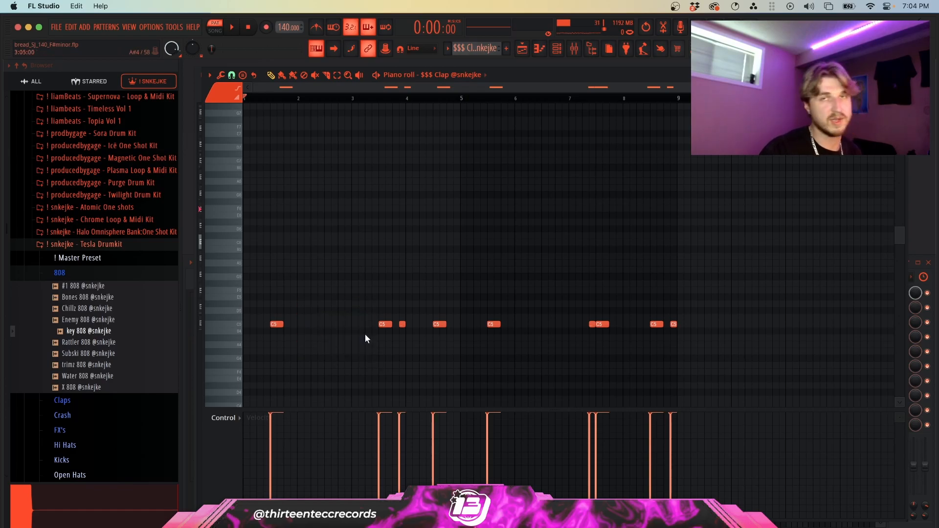
key(space)
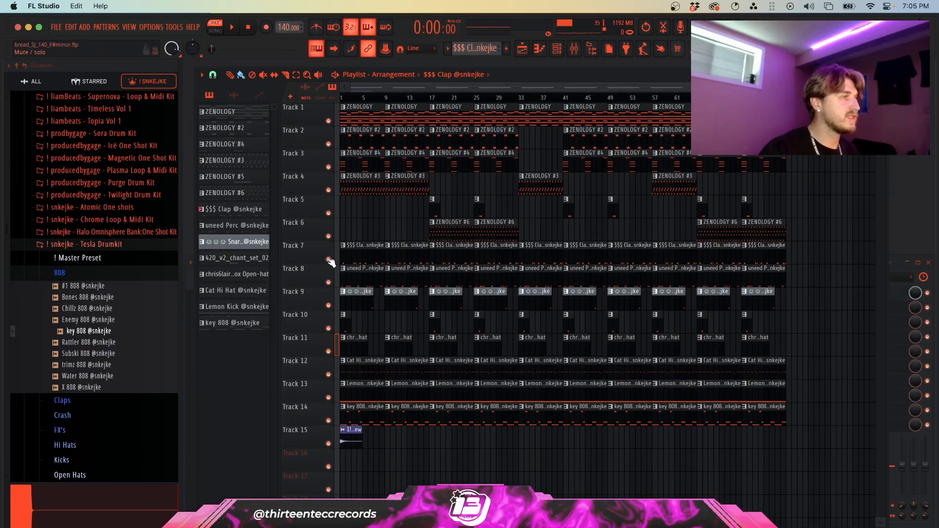
- Isolate the drums and 808 in the playlist by soloing Track 7 and unmuting Tracks 8 to 14
right_click(329, 260)
click(329, 282)
click(328, 305)
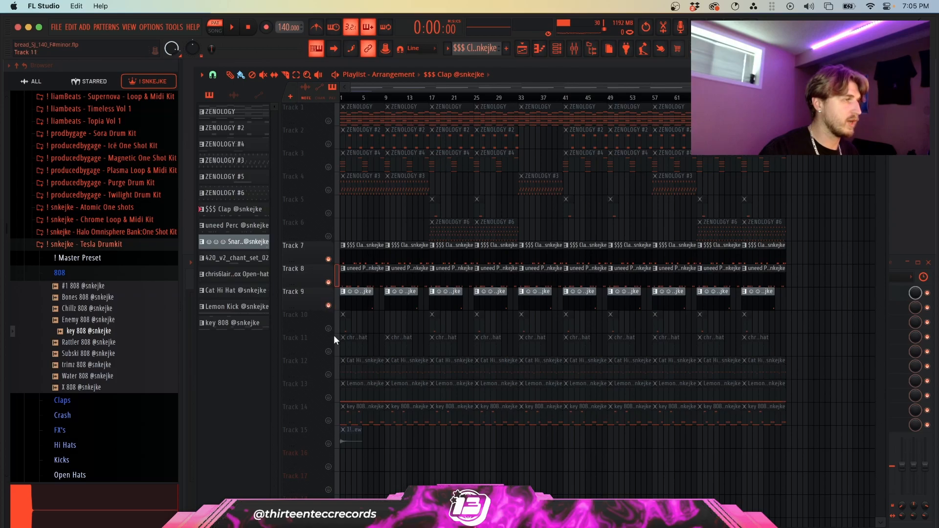
drag(328, 375, 328, 421)
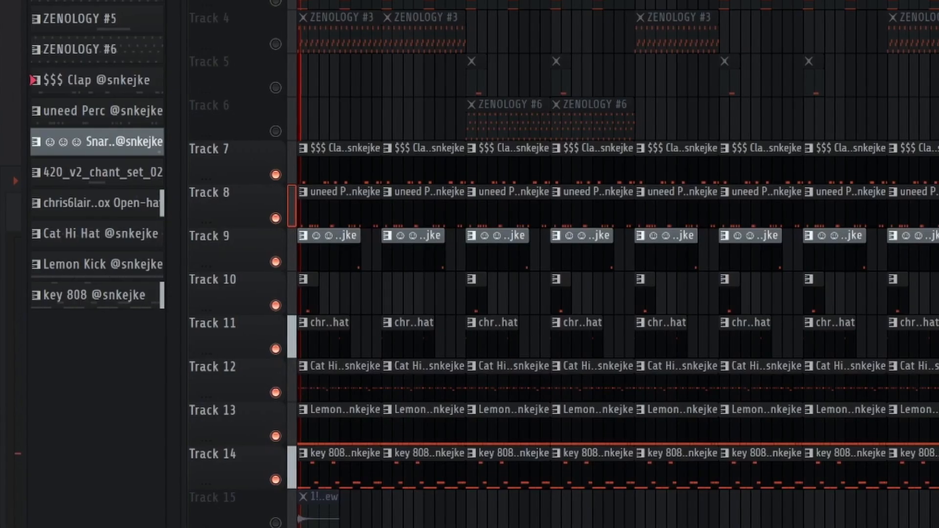